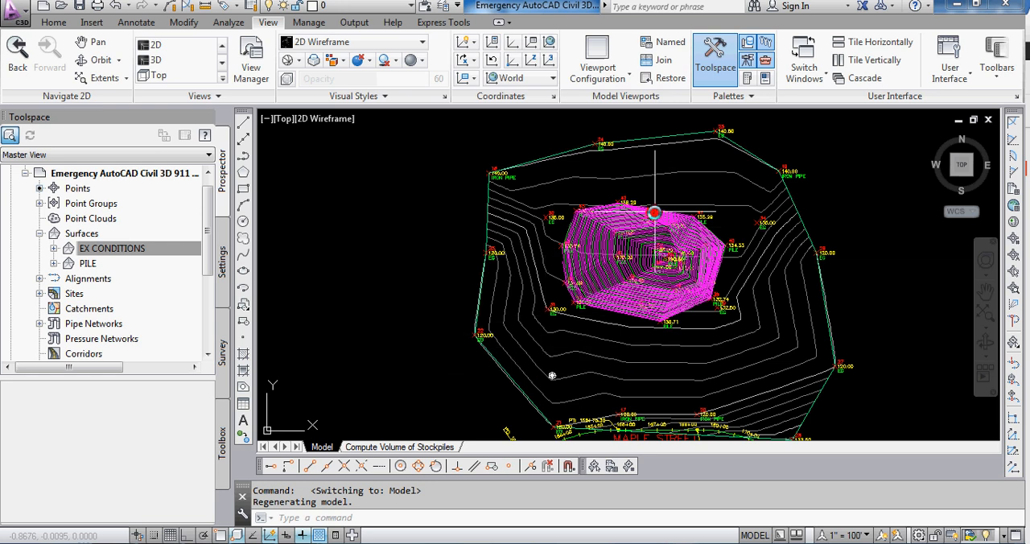
# Step: Identify the EX CONDITIONS and PILE surfaces in the drawing and in the list of surfaces
pyautogui.moveTo(647, 229)
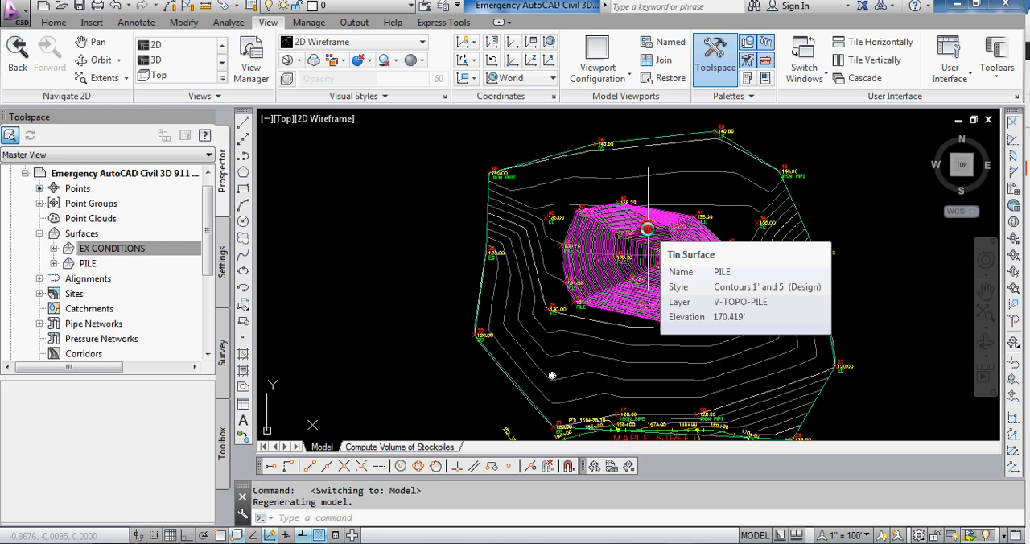
pyautogui.click(671, 138)
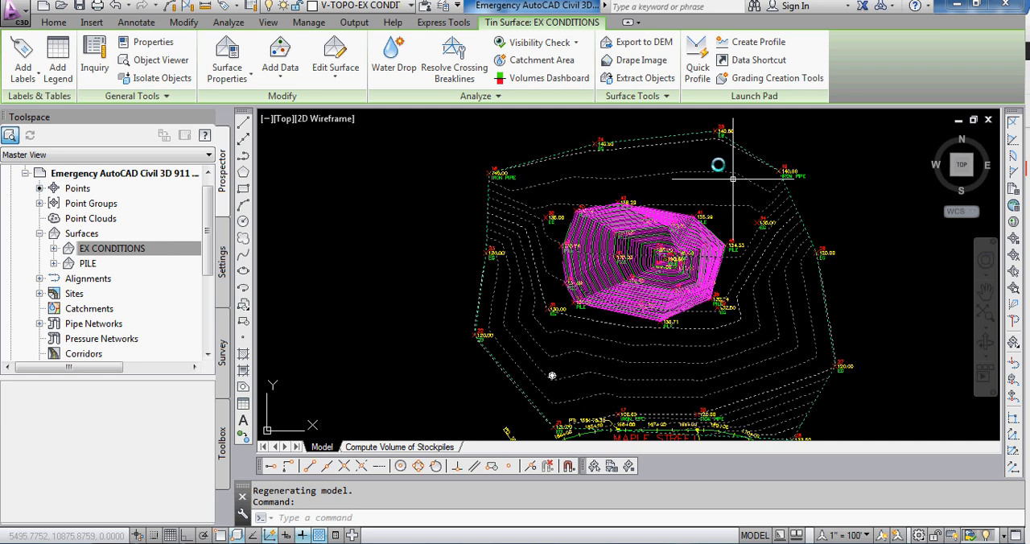
pyautogui.click(674, 131)
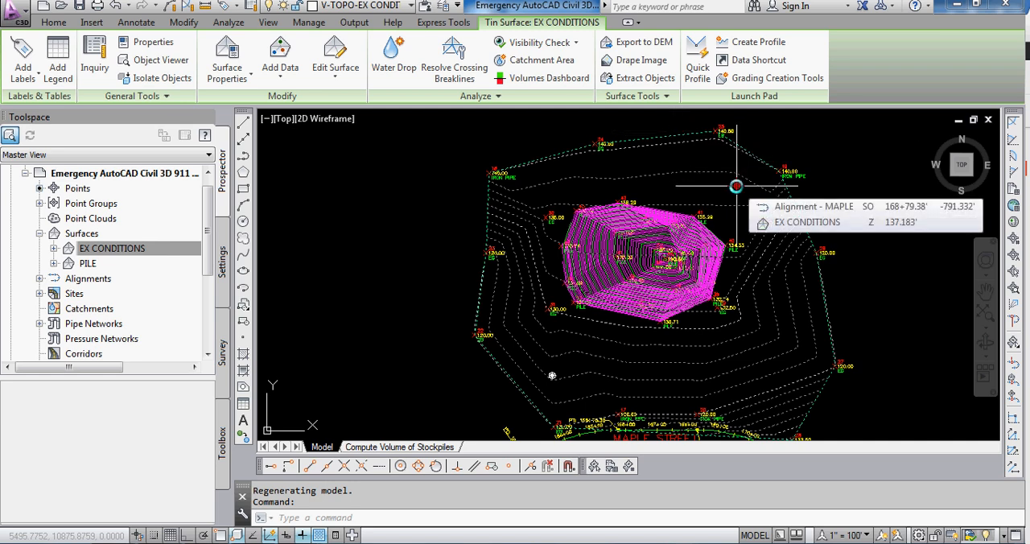
pyautogui.press('Escape')
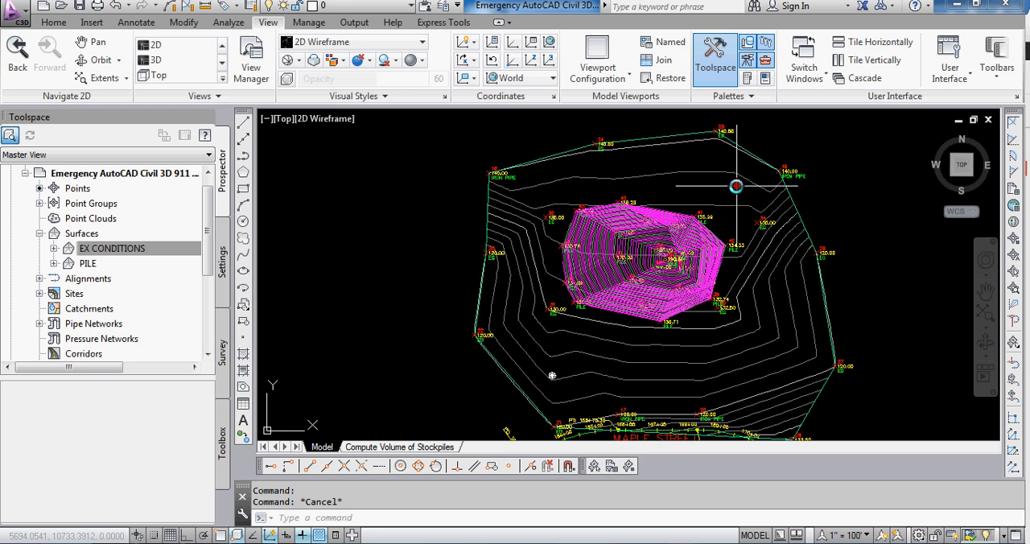
pyautogui.click(147, 251)
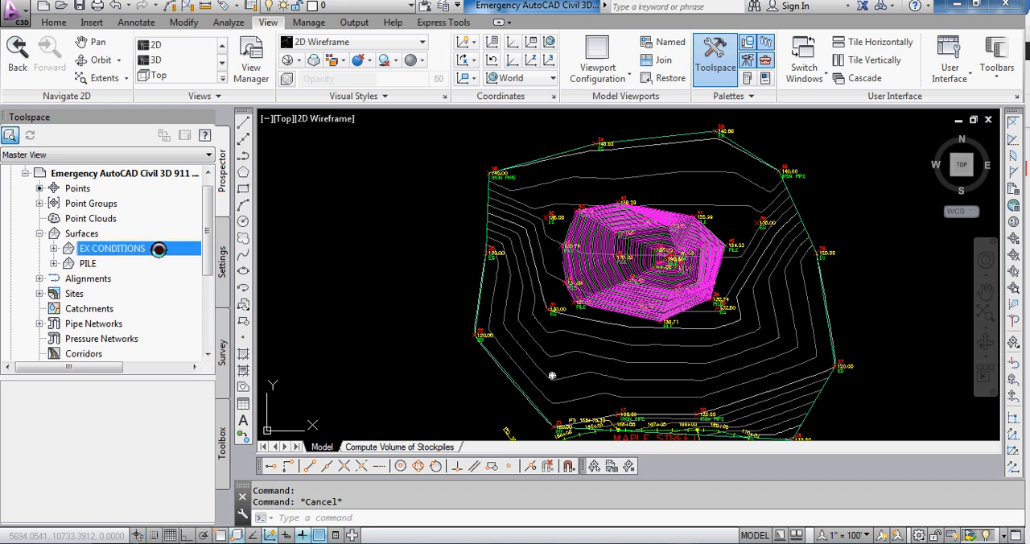
pyautogui.click(100, 264)
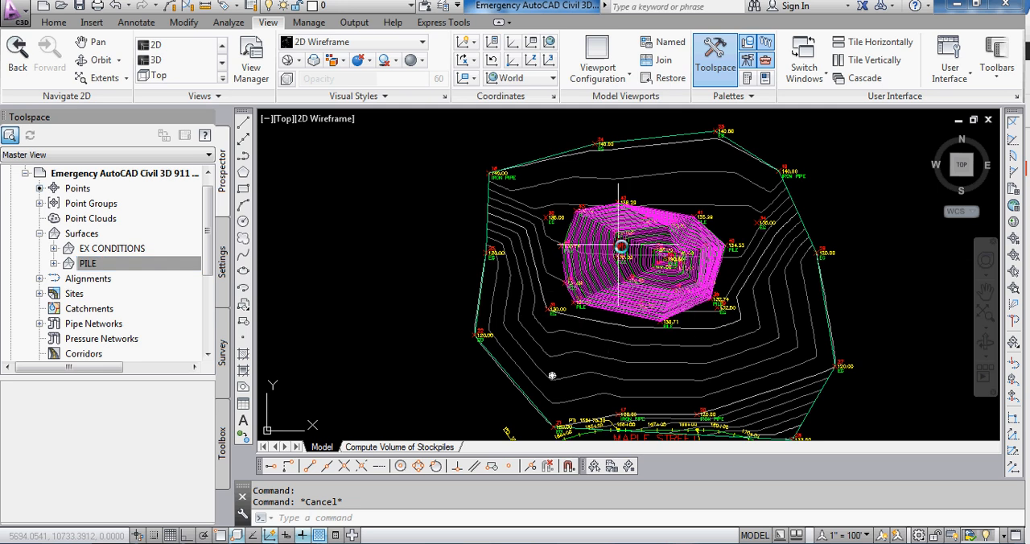
# Step: Display the stockpile and the surrounding ground in the preset 3D view to examine the pile's shape
pyautogui.scroll(5, 621, 247)
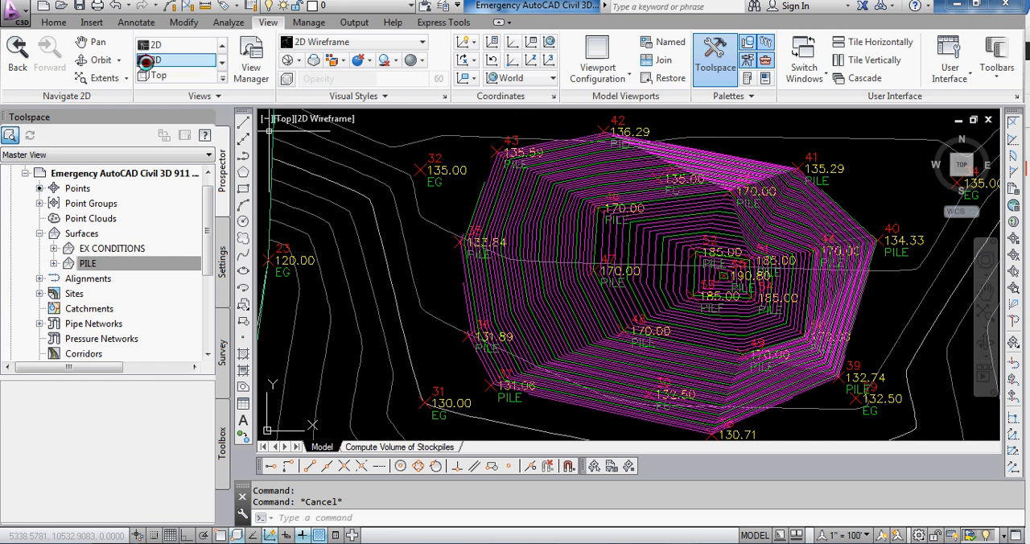
pyautogui.click(146, 59)
pyautogui.scroll(3, 557, 322)
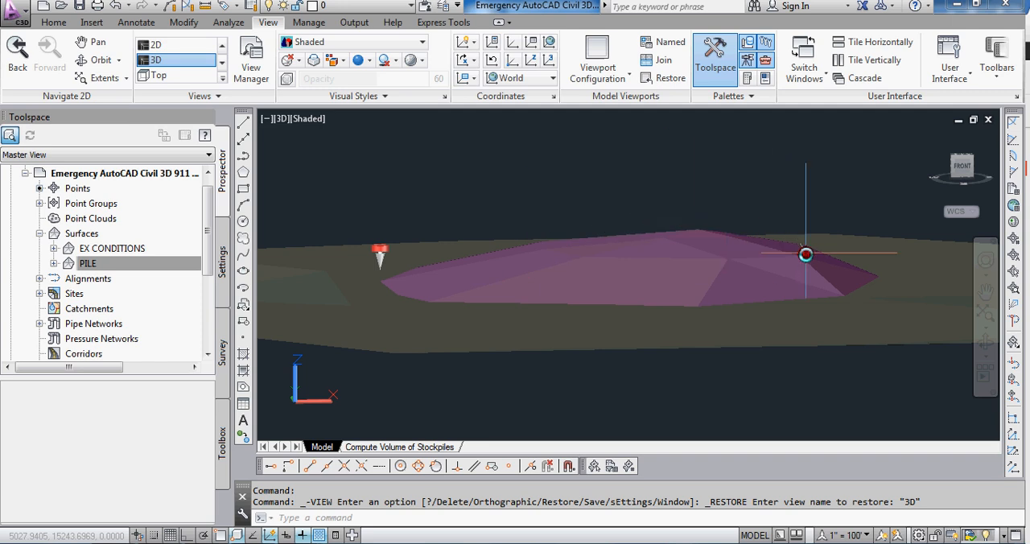
pyautogui.moveTo(827, 296)
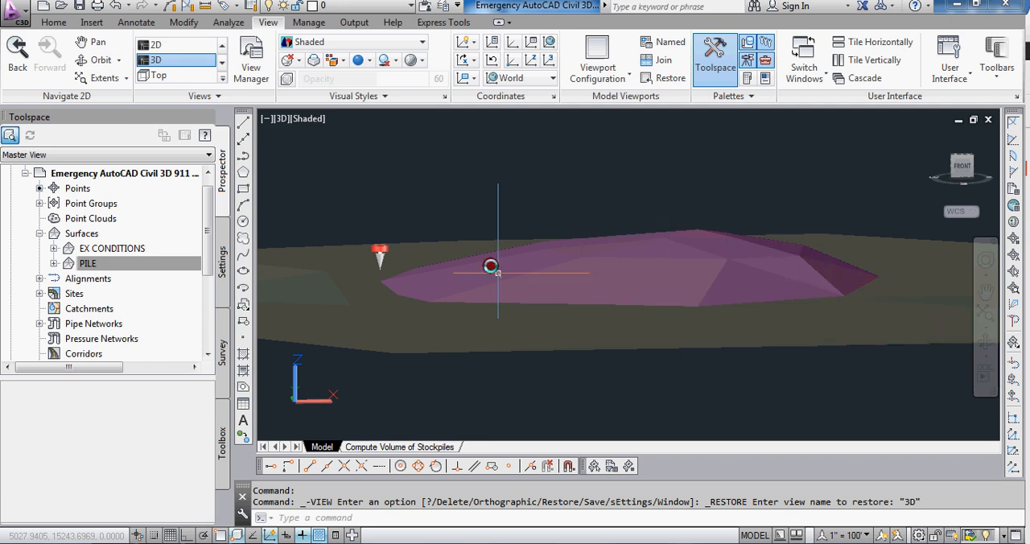
# Step: Start a new TIN volume surface from the Volumes Dashboard and name it VOLUME
pyautogui.click(222, 23)
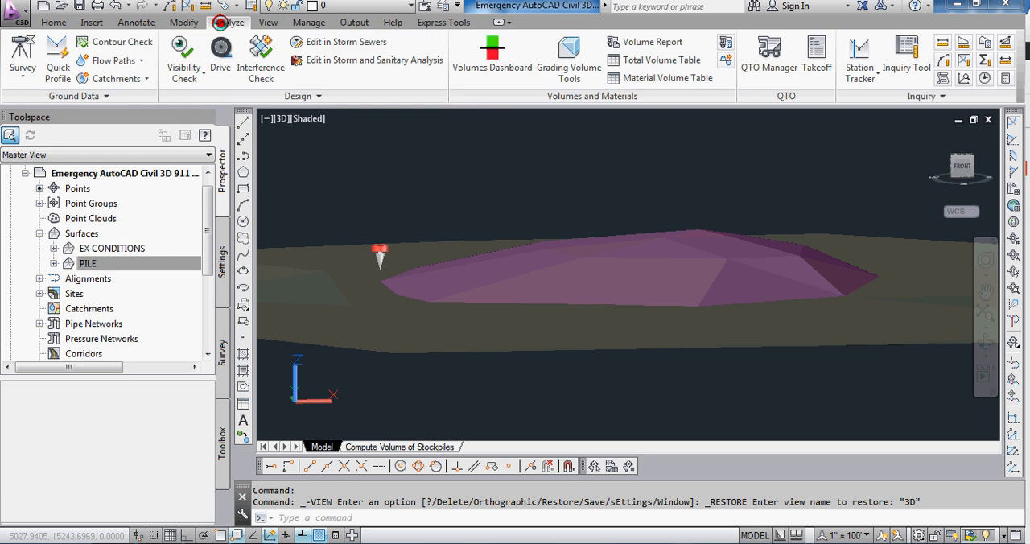
pyautogui.click(491, 54)
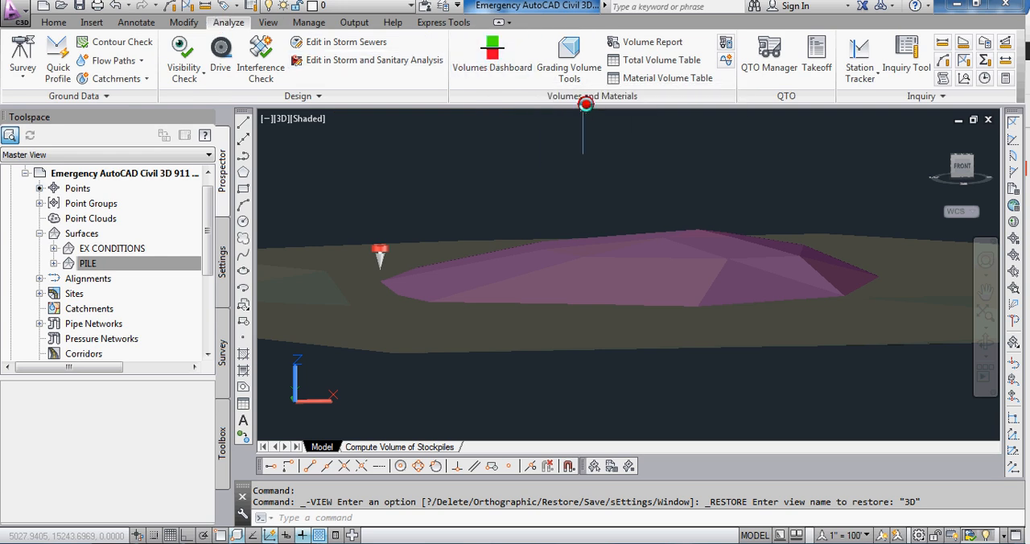
pyautogui.click(494, 69)
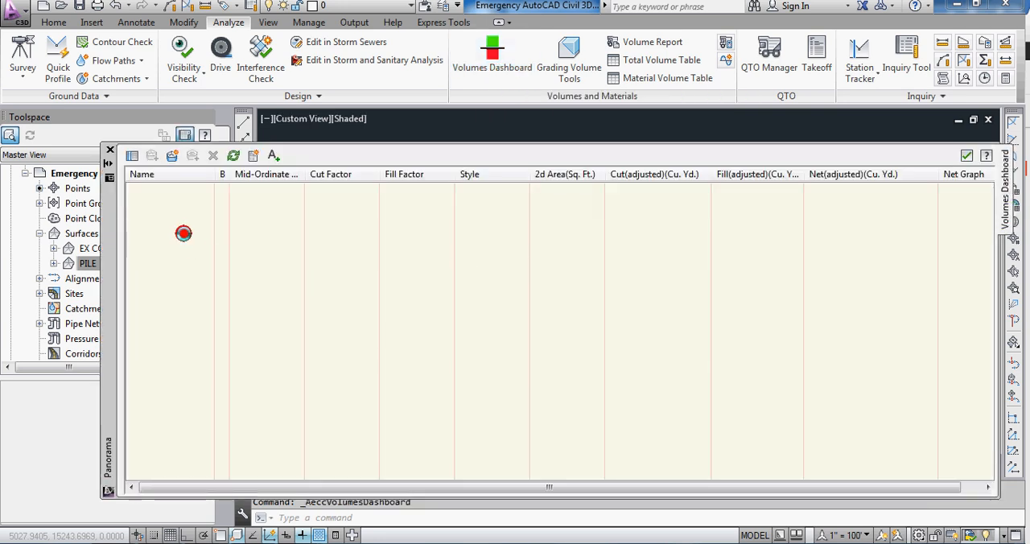
pyautogui.click(170, 156)
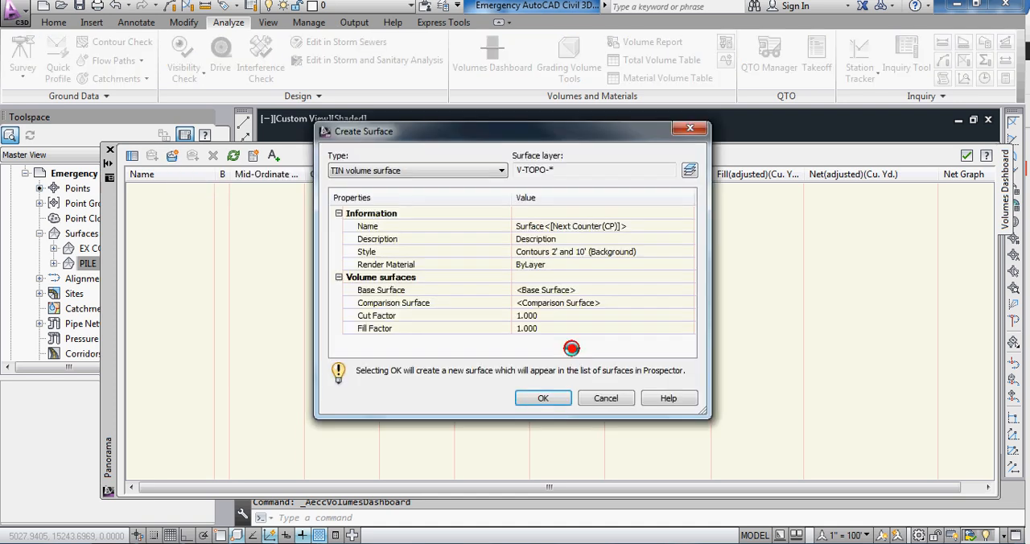
pyautogui.click(560, 225)
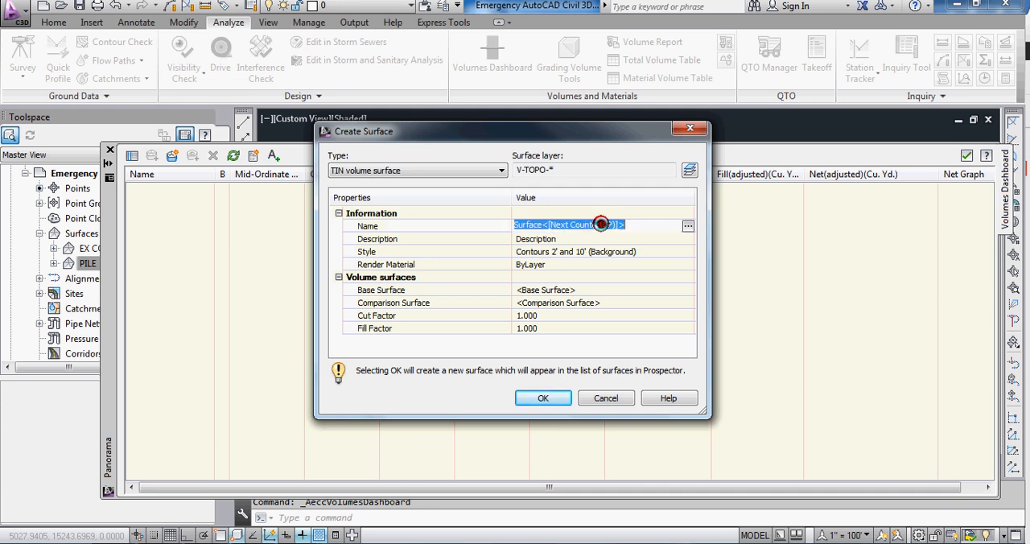
pyautogui.write('VOLUME')
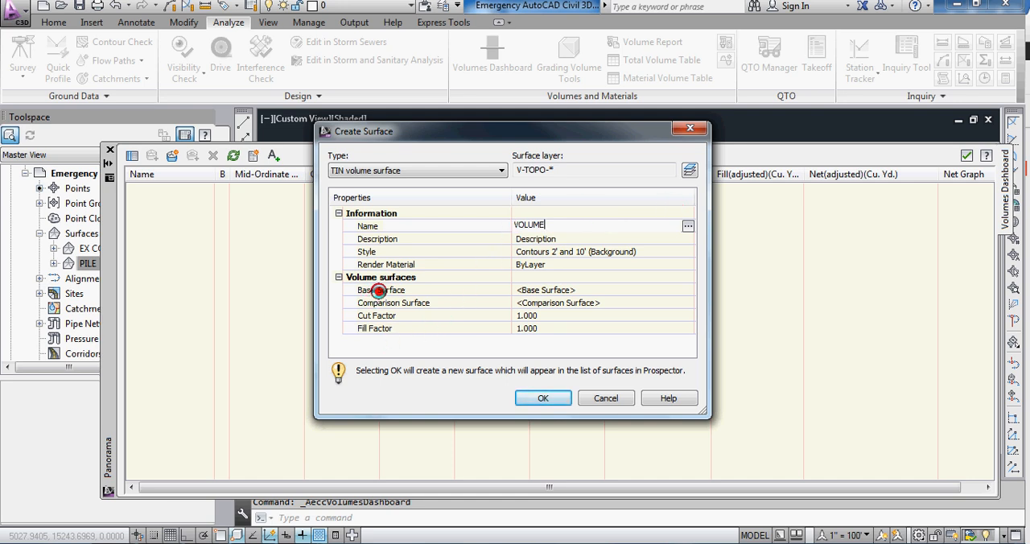
pyautogui.press('Return')
# Step: Set EX CONDITIONS as the base surface of the new volume surface
pyautogui.click(459, 301)
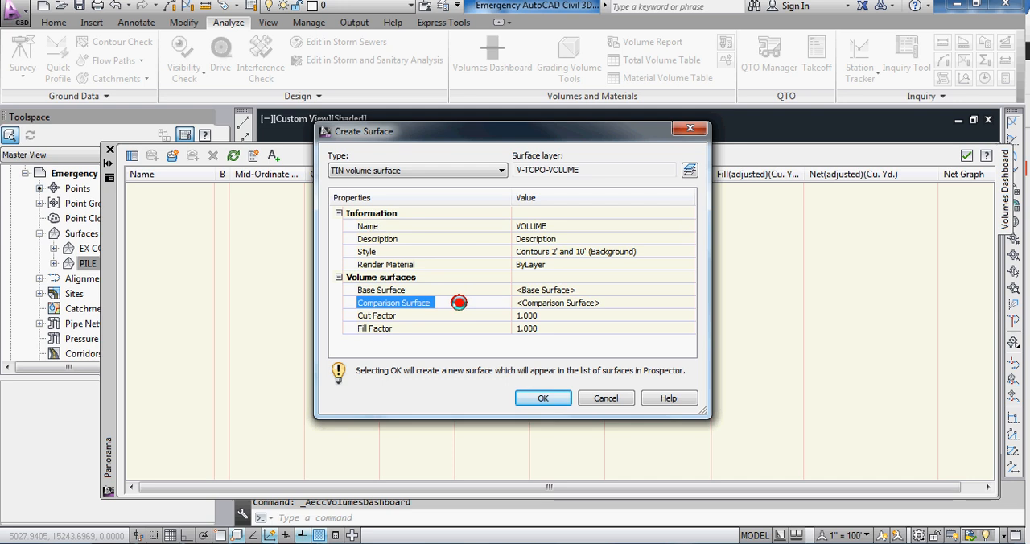
pyautogui.click(400, 290)
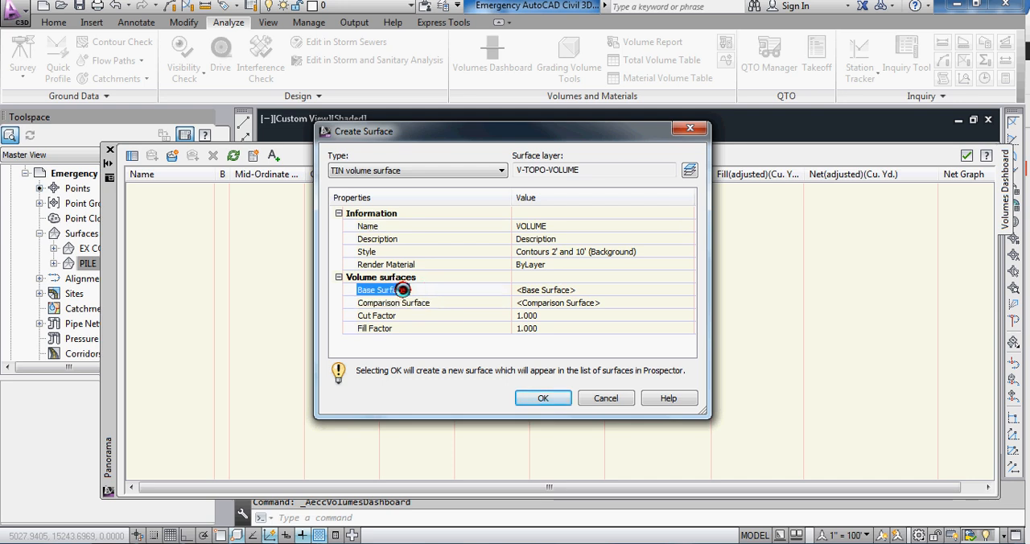
pyautogui.click(573, 288)
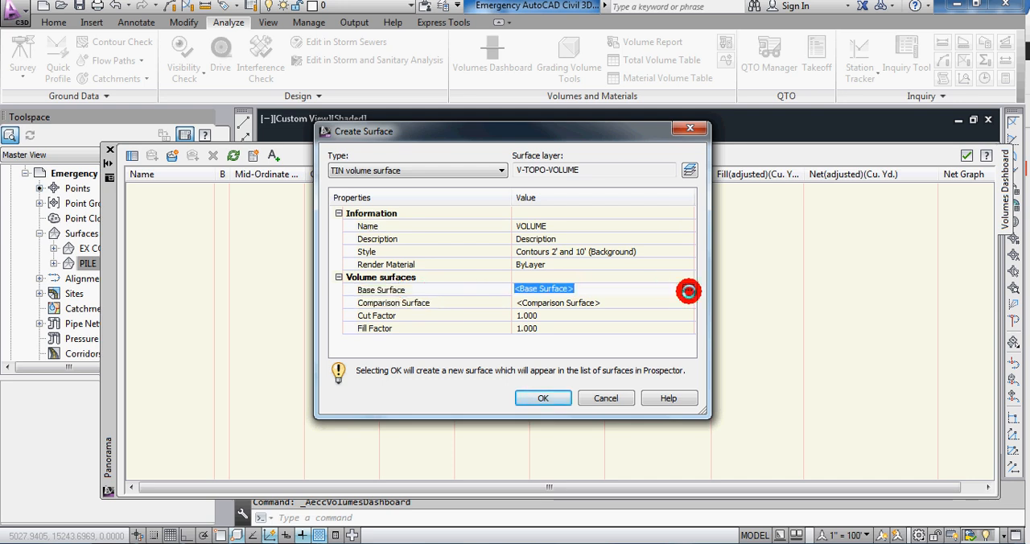
pyautogui.click(688, 289)
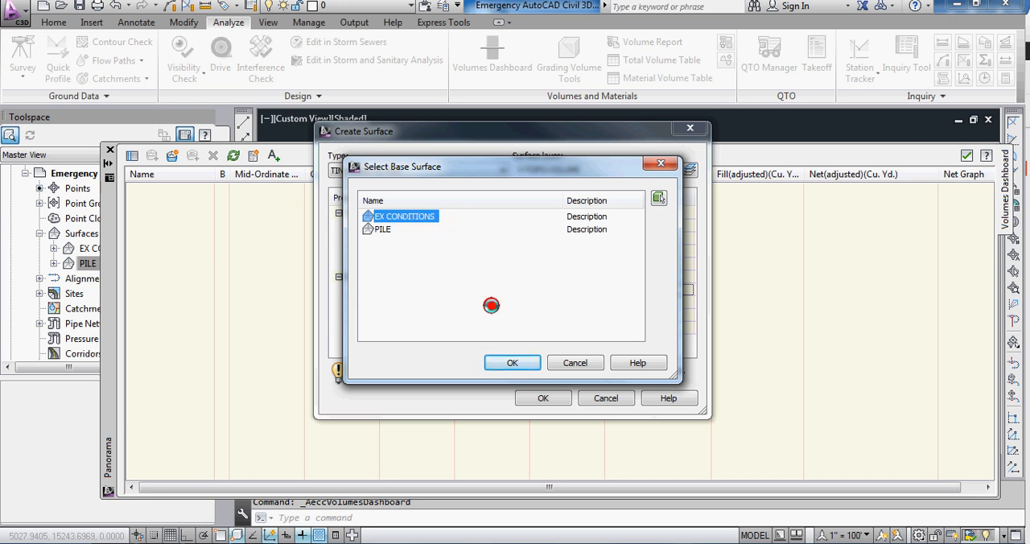
pyautogui.click(514, 362)
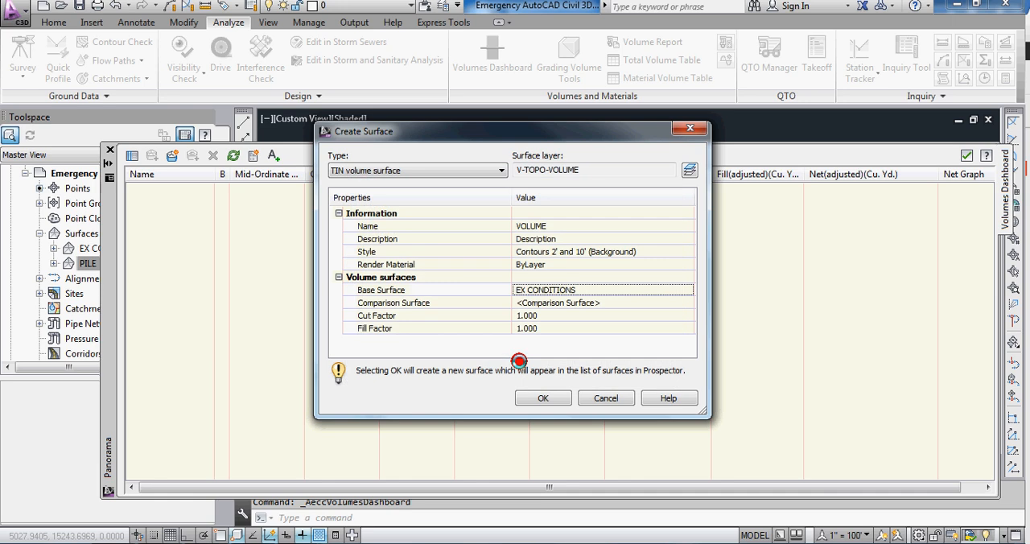
# Step: Set PILE as the comparison surface and create the volume surface
pyautogui.click(675, 302)
pyautogui.click(676, 302)
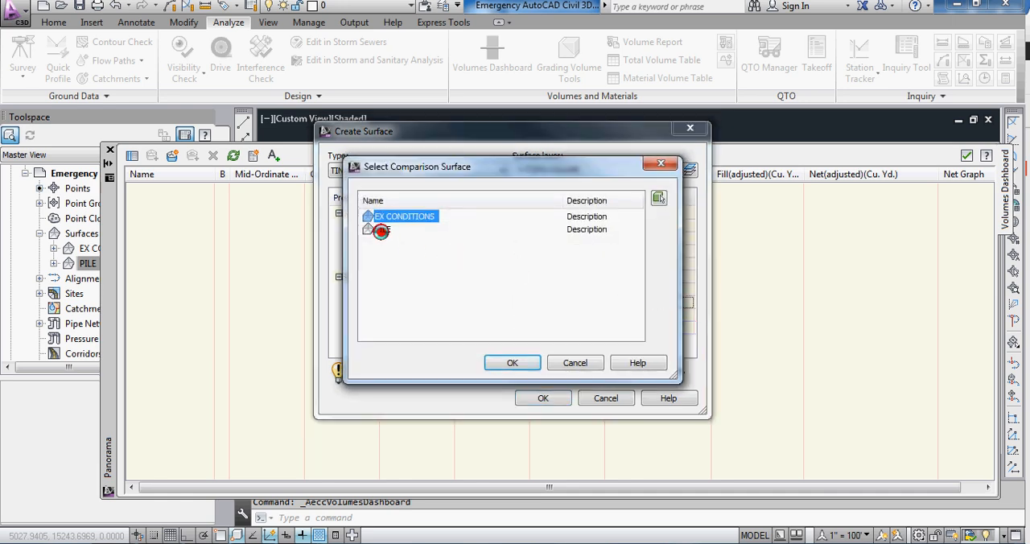
pyautogui.click(408, 237)
pyautogui.click(506, 362)
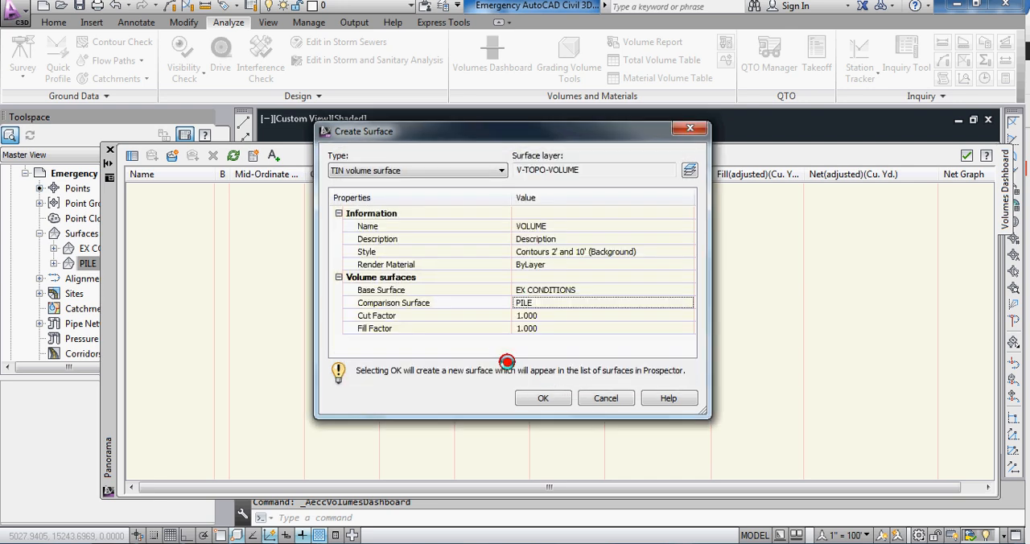
pyautogui.click(527, 400)
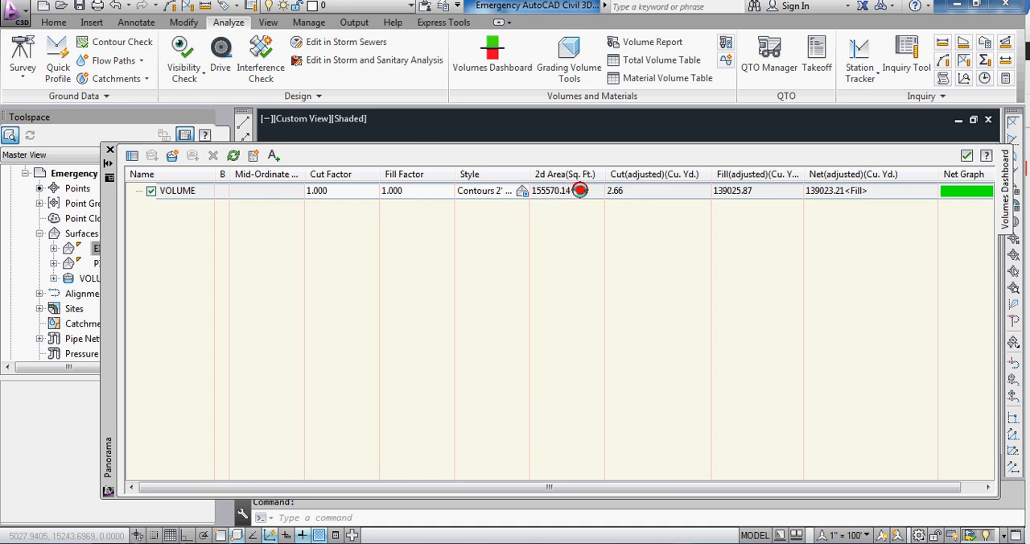
# Step: Review the cut, fill and net volumes of the VOLUME surface in the Volumes Dashboard and close it
pyautogui.click(626, 191)
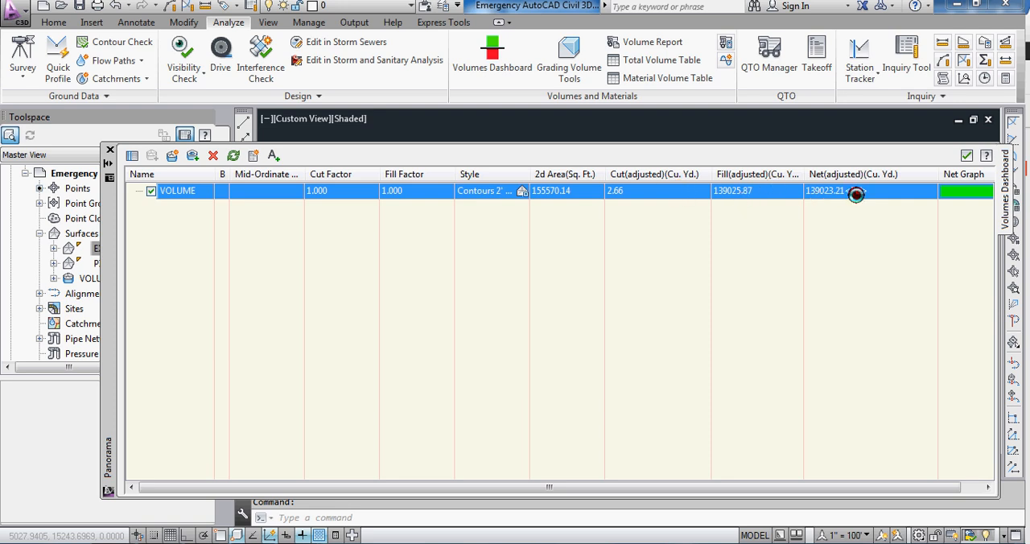
pyautogui.click(963, 153)
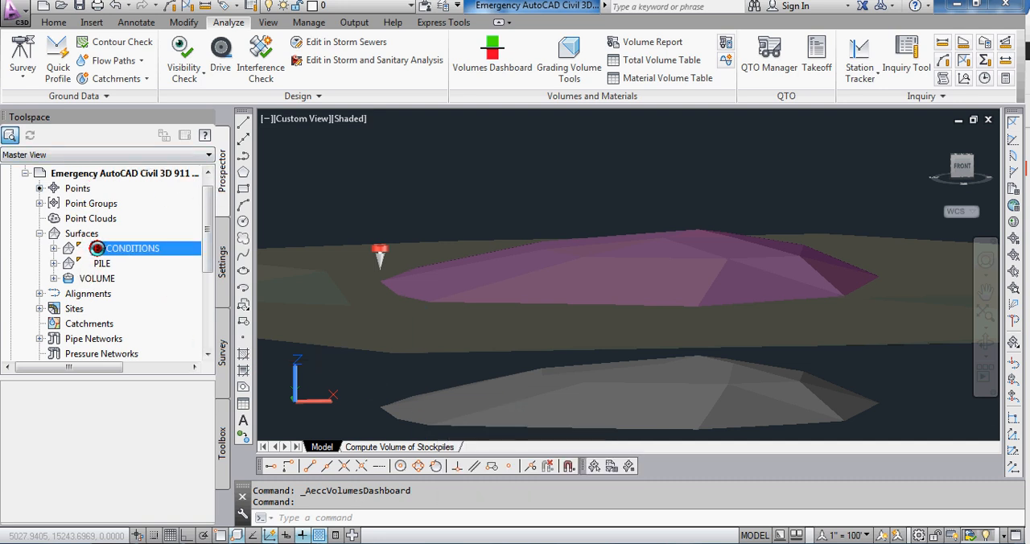
# Step: Examine the volume statistics in the VOLUME surface's properties and close them
pyautogui.click(100, 278)
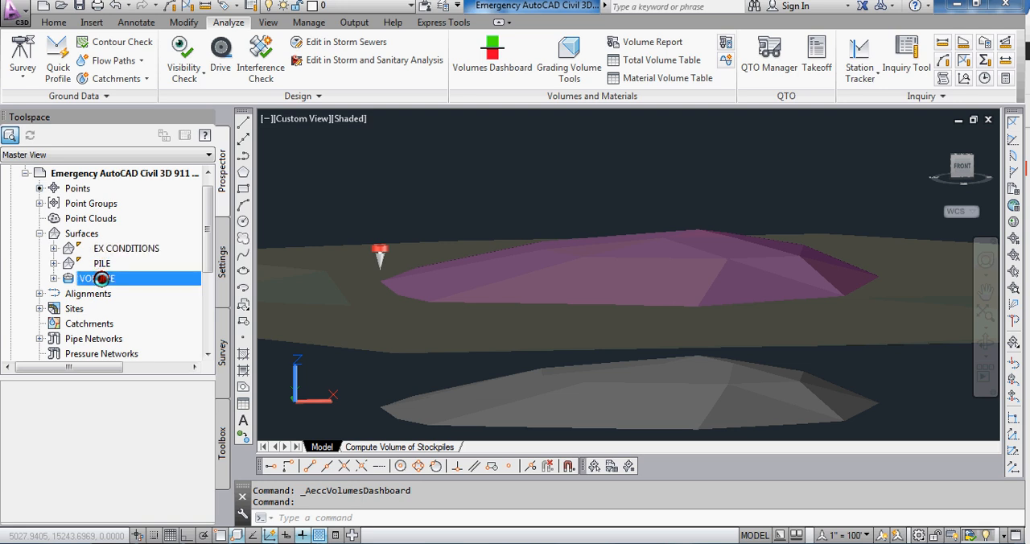
pyautogui.rightClick(101, 277)
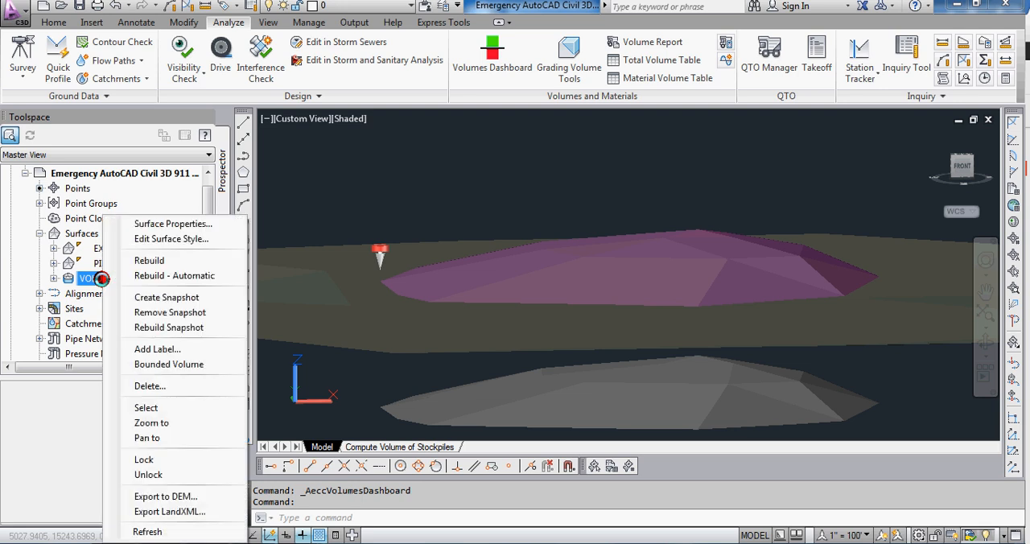
pyautogui.click(144, 224)
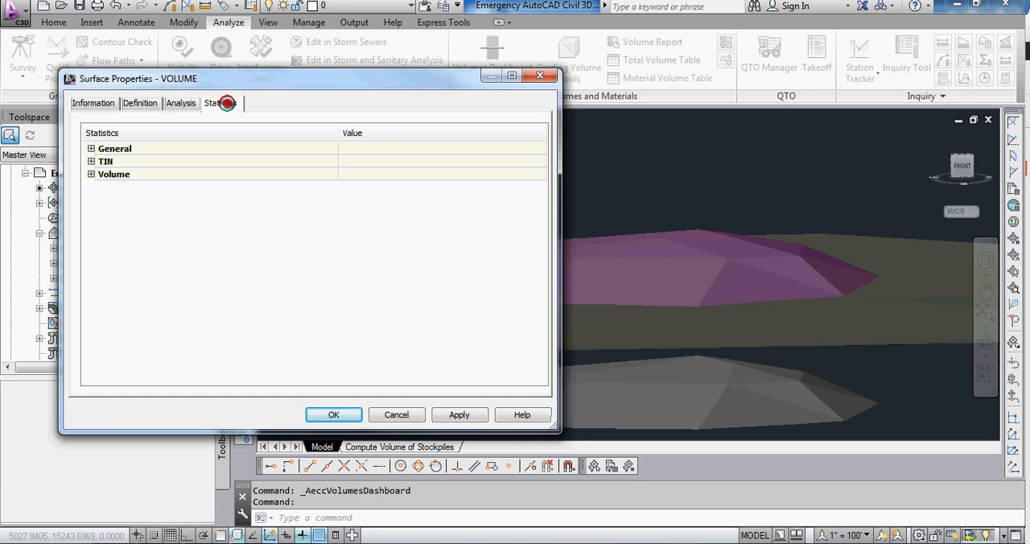
pyautogui.click(91, 173)
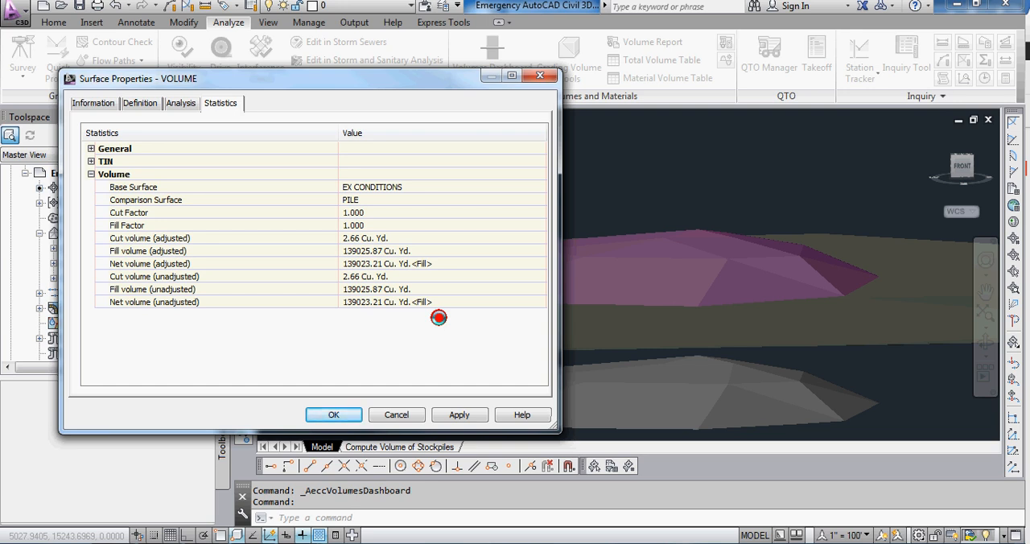
pyautogui.click(331, 415)
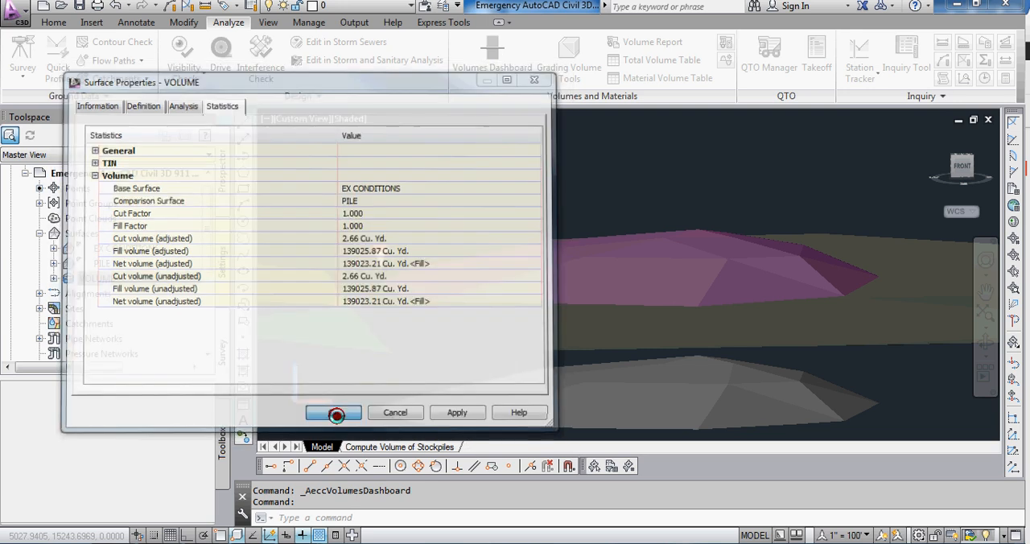
# Step: Switch from model space to the Compute Volume of Stockpiles layout
pyautogui.moveTo(484, 377)
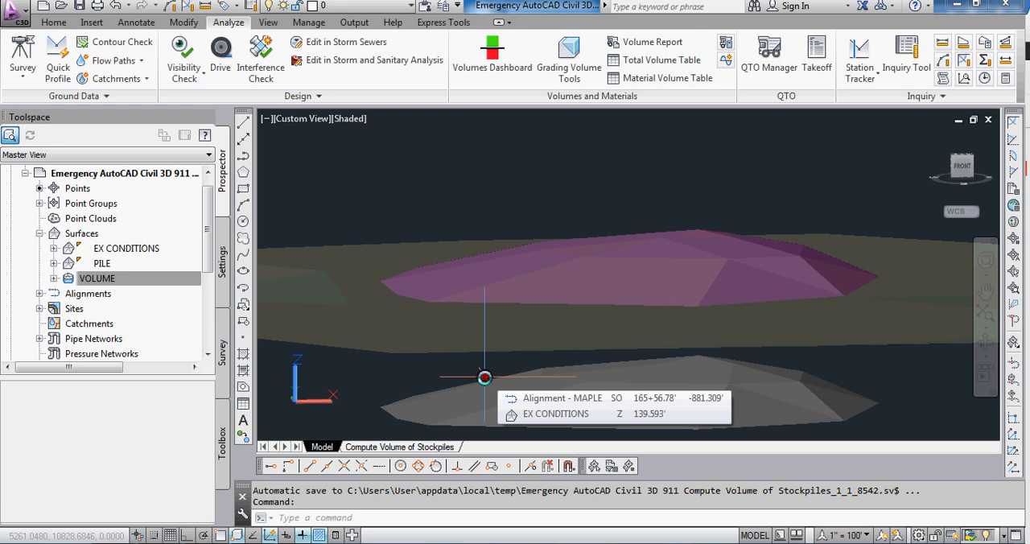
pyautogui.click(392, 447)
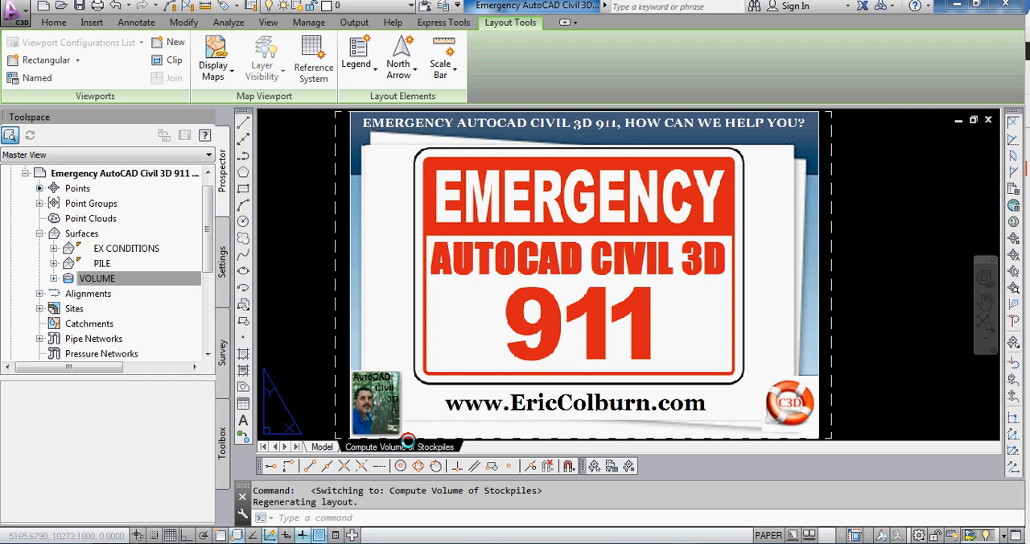